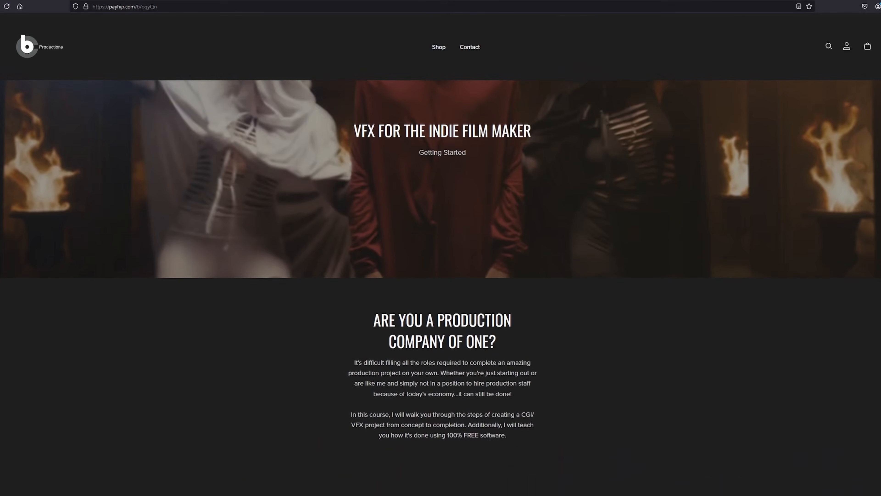
scroll(441, 288, "down", 4)
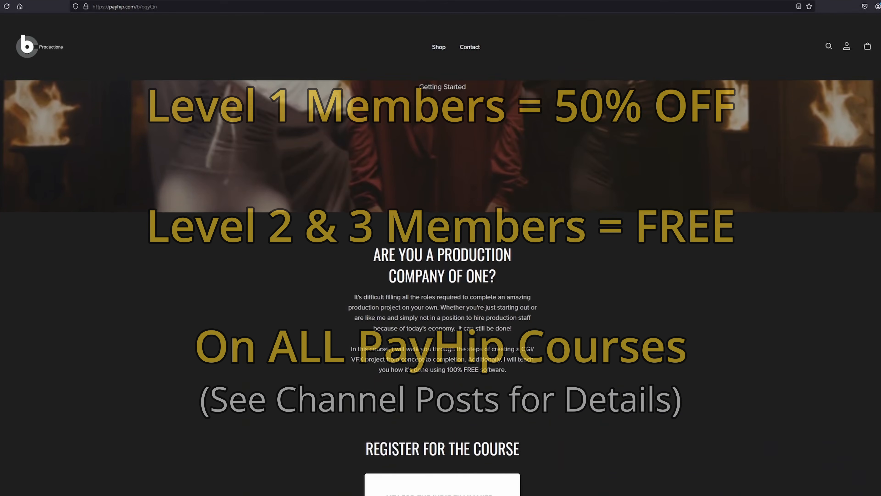
scroll(441, 277, "down", 4)
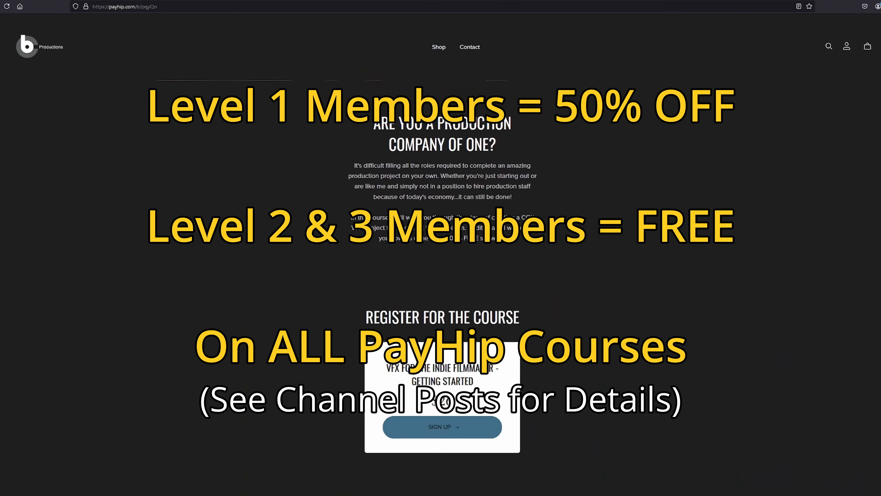
scroll(440, 264, "down", 4)
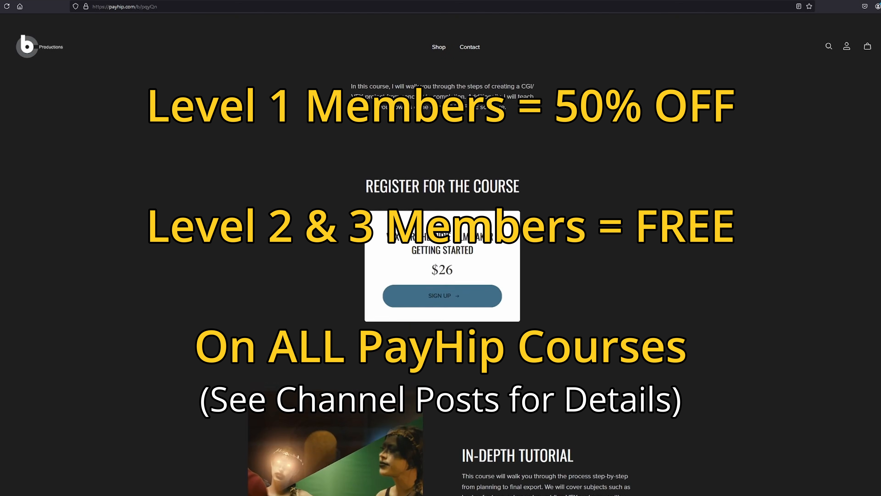
scroll(440, 264, "down", 2)
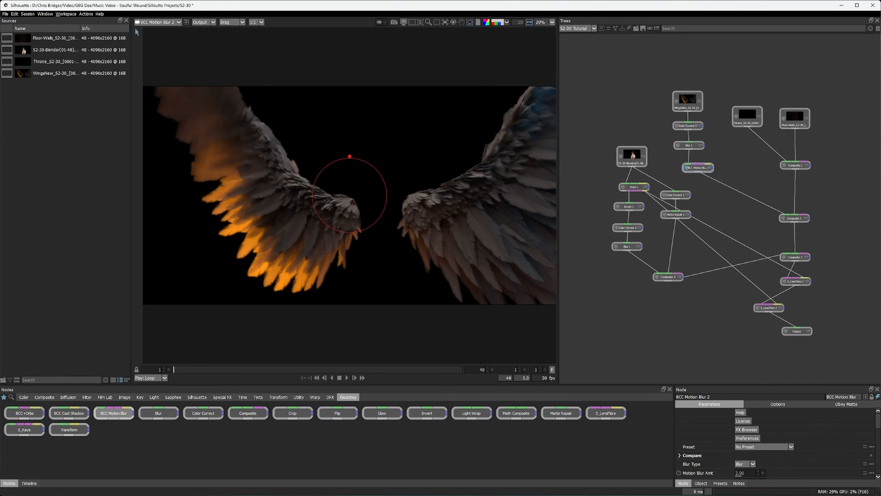
double_click(797, 331)
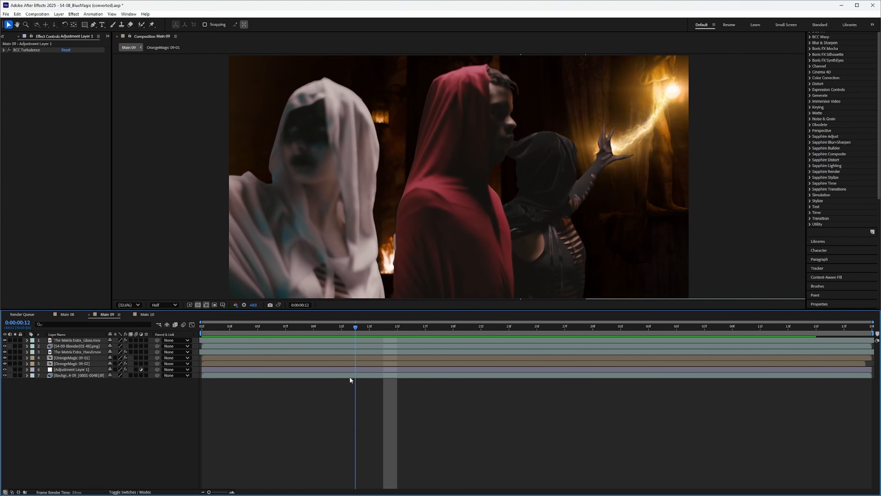
left_click_drag(350, 376, 209, 386)
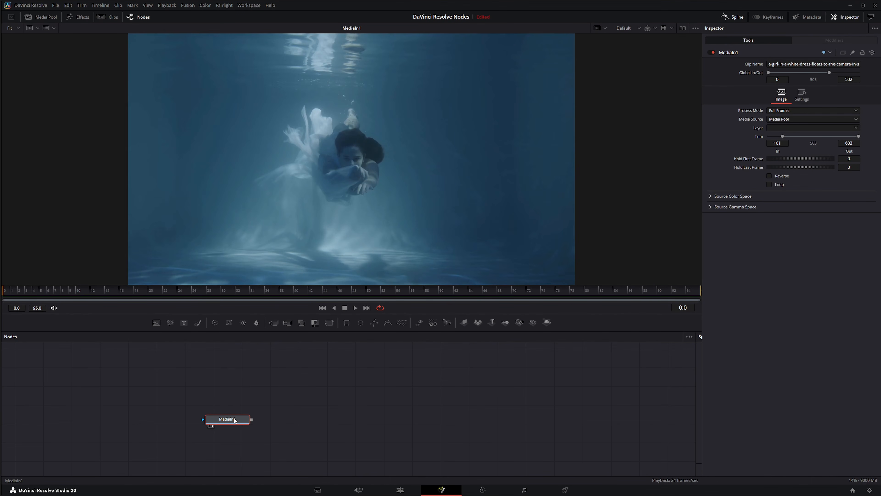
- Add a Ripples node after MediaIn1 and display its output in the viewer
key("shift+space")
type("ripp")
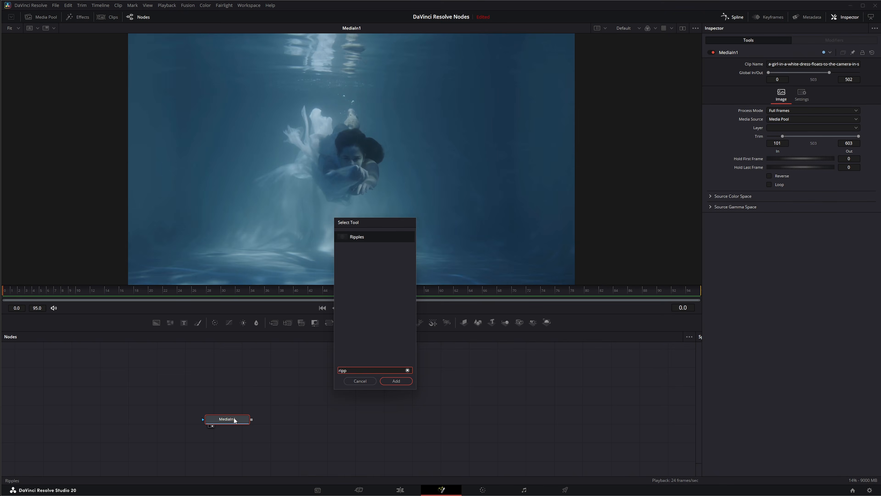
key("Return")
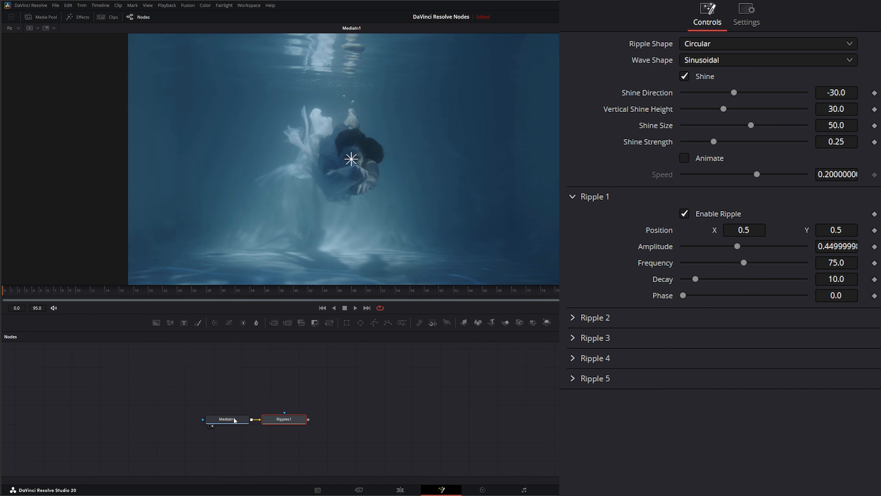
left_click_drag(296, 420, 297, 185)
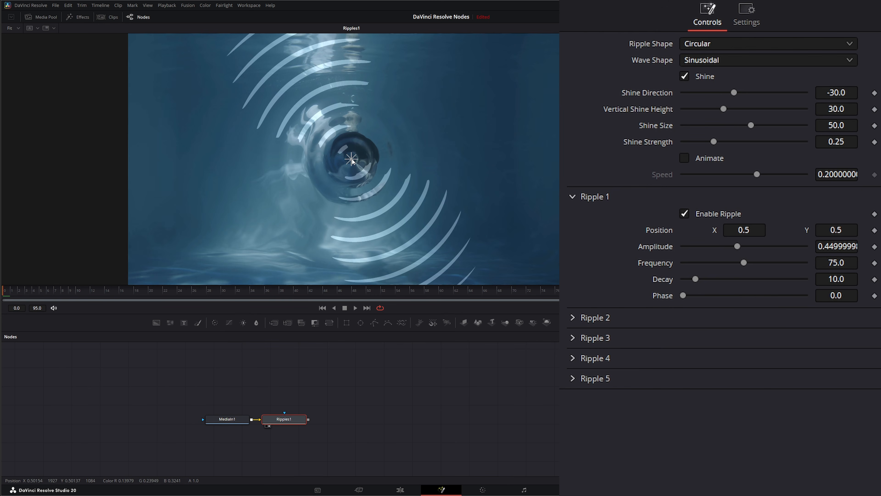
- Move the Ripple 1 centre to about X 0.466, Y 0.473 in the image
mouse_move(352, 160)
left_mouse_down()
mouse_move(302, 176)
mouse_move(332, 182)
mouse_move(487, 125)
mouse_move(282, 201)
mouse_move(351, 198)
mouse_move(243, 182)
mouse_move(406, 164)
mouse_move(329, 179)
mouse_move(343, 168)
left_mouse_up()
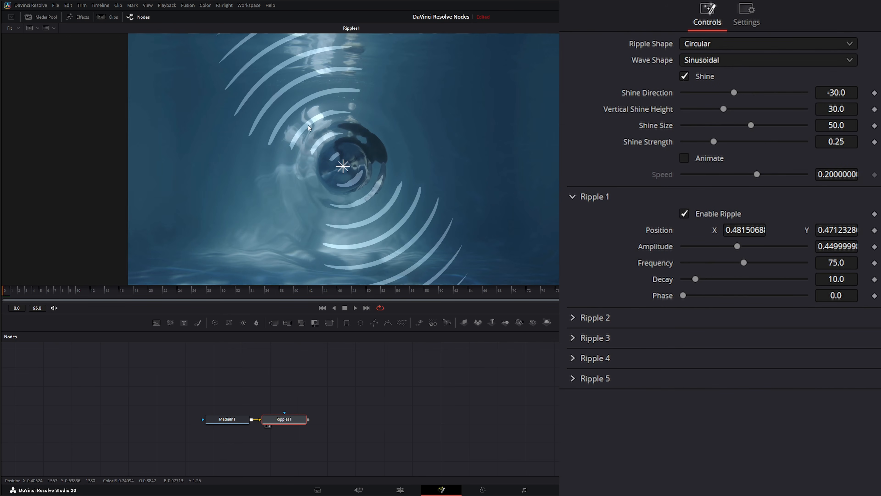
mouse_move(342, 167)
left_mouse_down()
mouse_move(368, 171)
mouse_move(319, 152)
mouse_move(344, 164)
mouse_move(335, 167)
left_mouse_up()
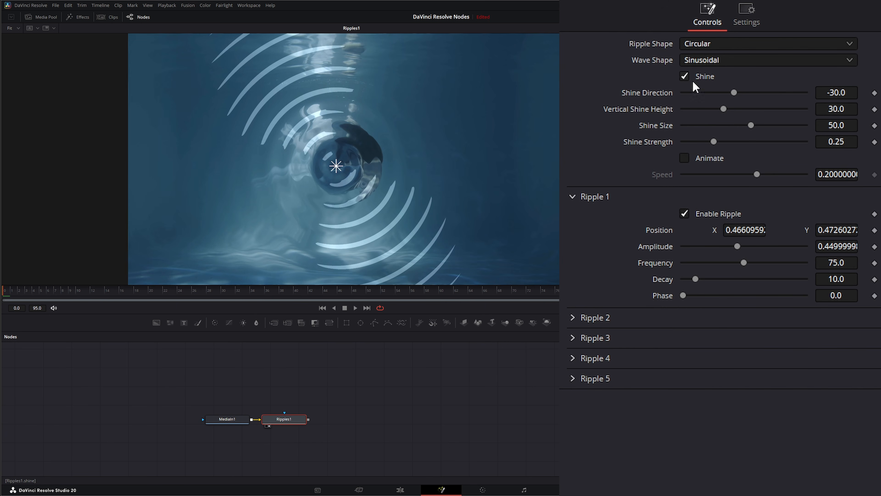
- Toggle Shine off and on several times to compare the ripple with and without its highlights
left_click(684, 76)
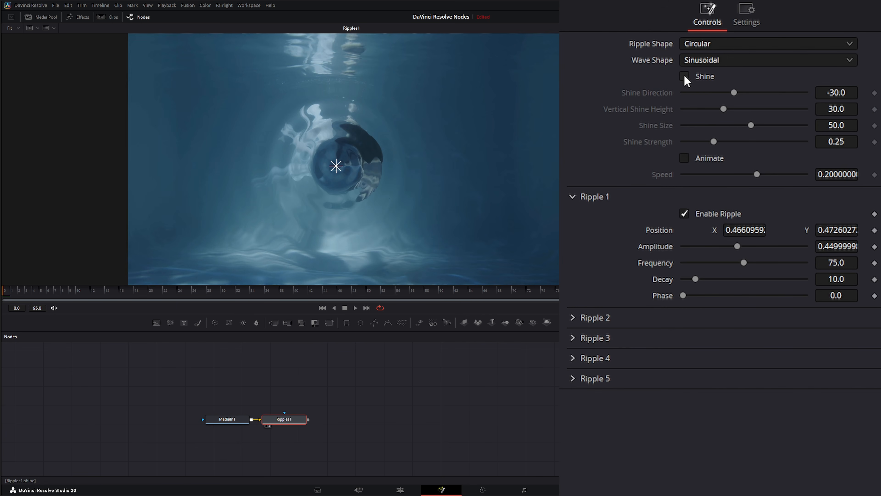
left_click(684, 77)
left_click(684, 77)
left_click(684, 76)
left_click(685, 77)
left_click(684, 77)
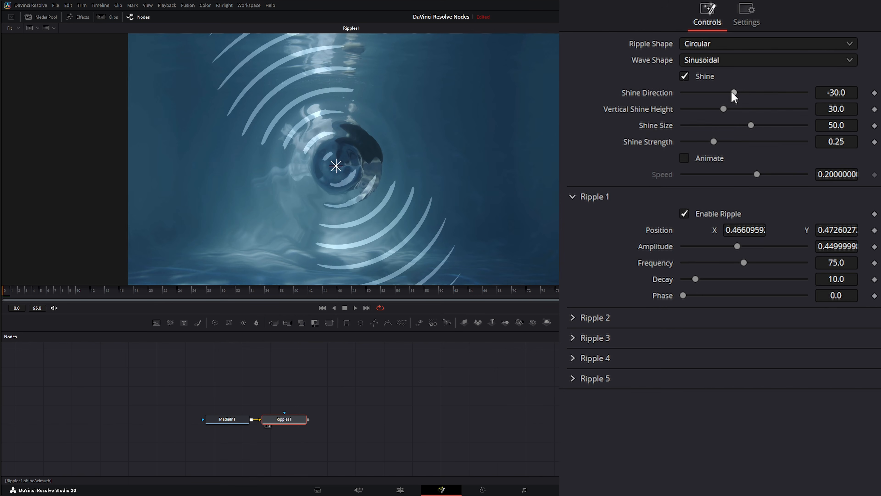
- Set the Shine Direction to 87 and animate the ripples at Speed 0.37 while the clip plays
left_click_drag(732, 92, 774, 91)
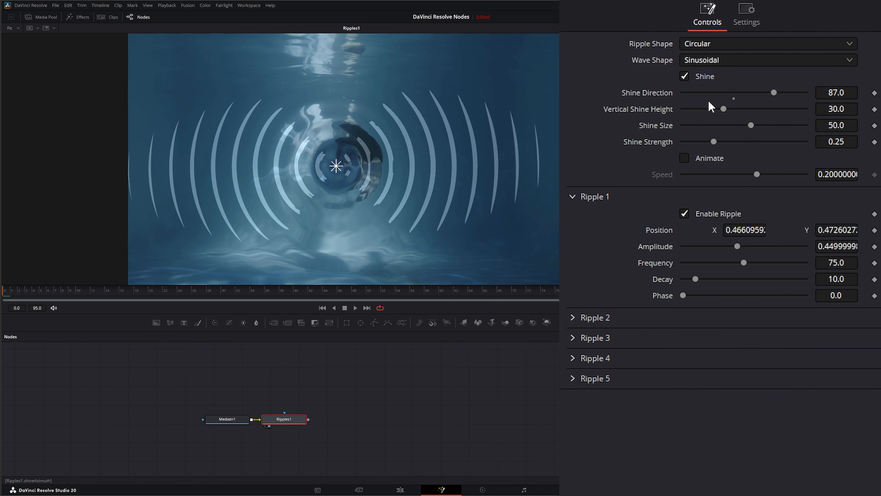
left_click(684, 159)
left_click(355, 308)
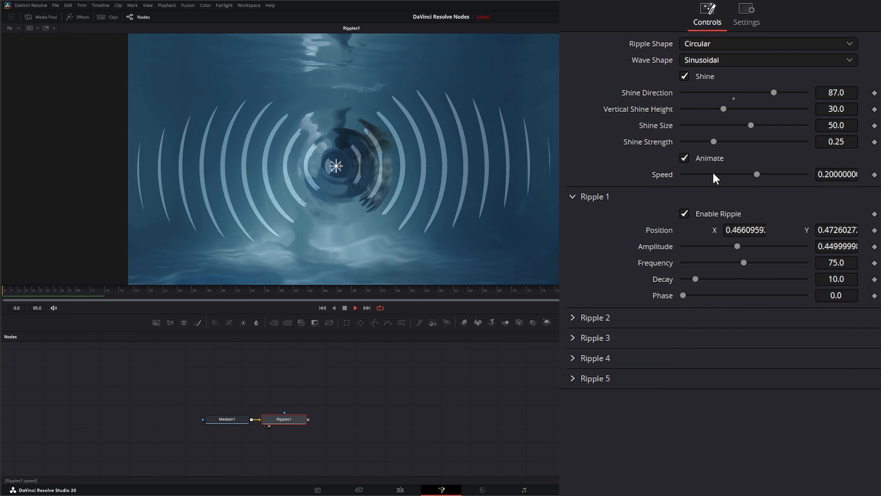
left_click_drag(758, 173, 706, 175)
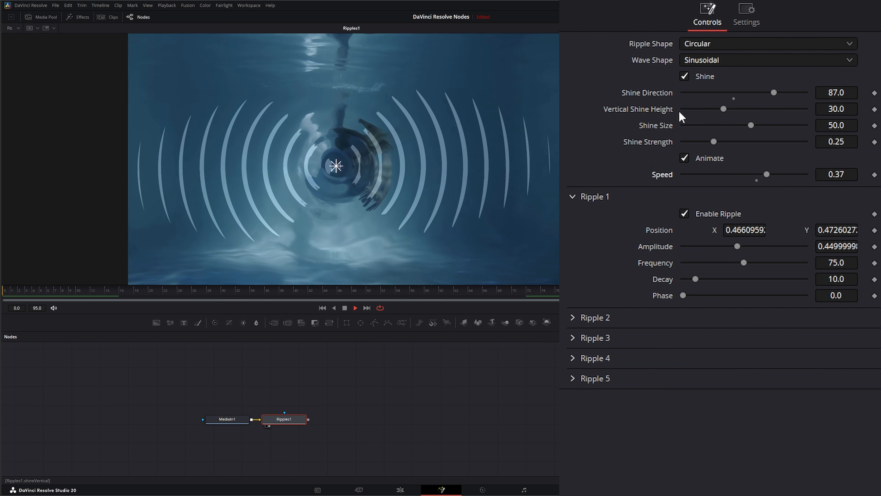
- Set Vertical Shine Height to 38.98, Shine Size to 45.72 and Shine Strength to 0.037, turn Shine off and stop playback
left_click_drag(725, 109, 688, 143)
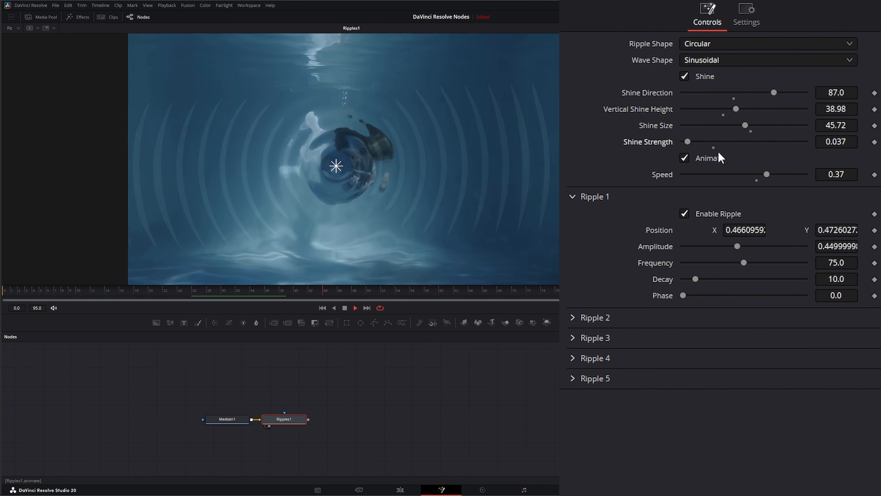
left_click(684, 76)
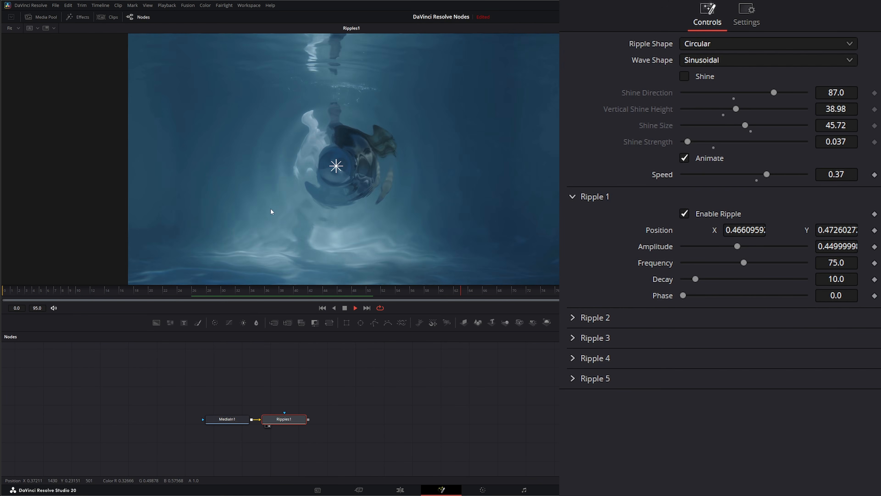
left_click(355, 308)
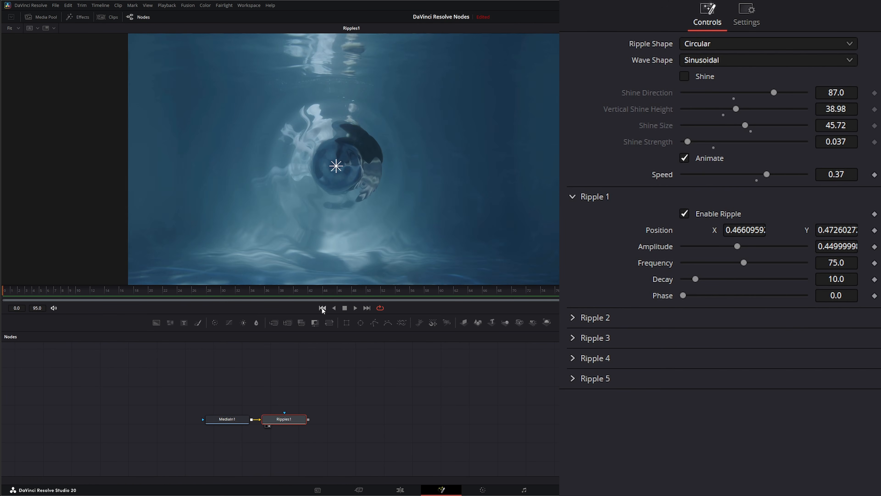
- Move the Ripple 1 centre to about X 0.817, Y 0.714, near the upper right of the image
left_click_drag(336, 166, 434, 139)
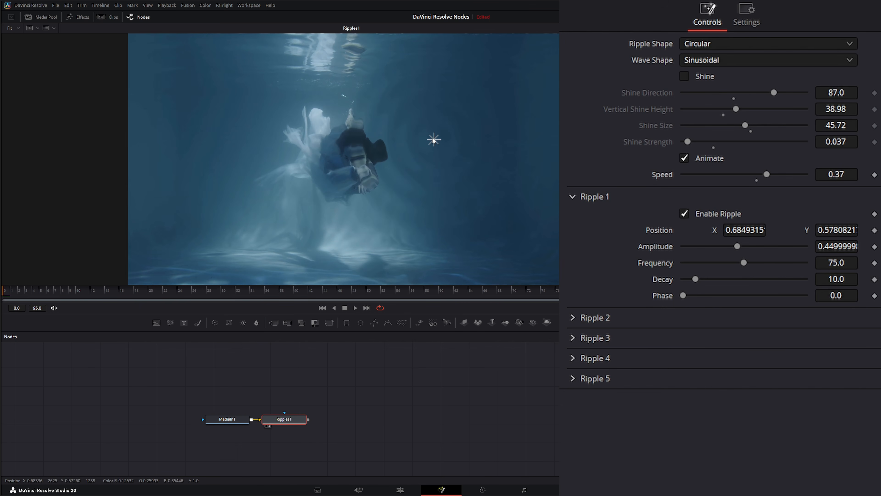
left_click_drag(434, 139, 493, 105)
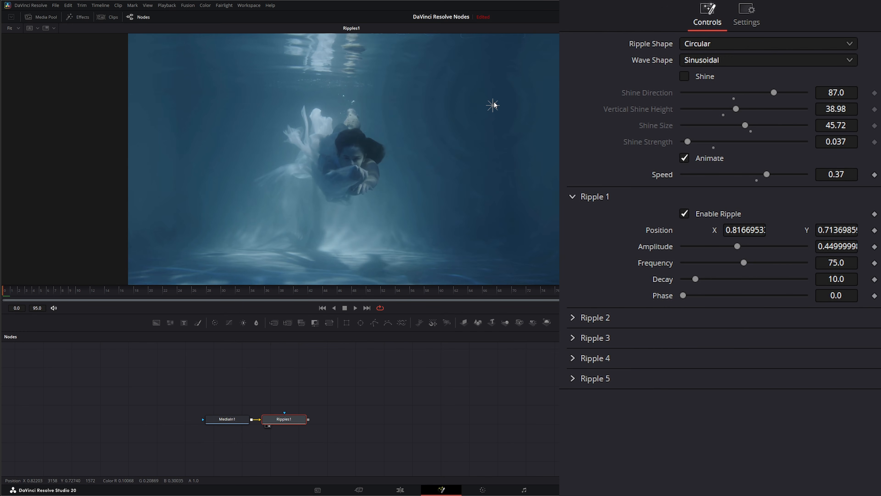
left_click(573, 197)
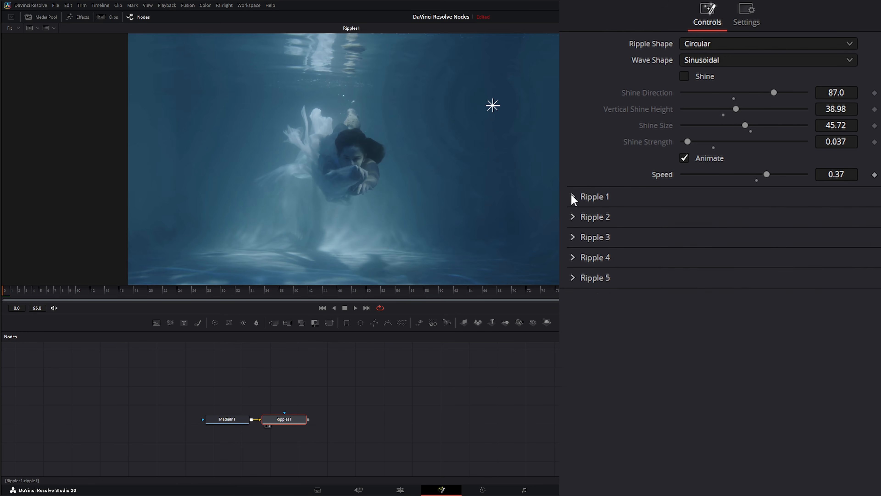
- Enable Ripple 2 and place its centre at about X 0.213, Y 0.555, left of the woman
left_click(572, 217)
left_click(684, 234)
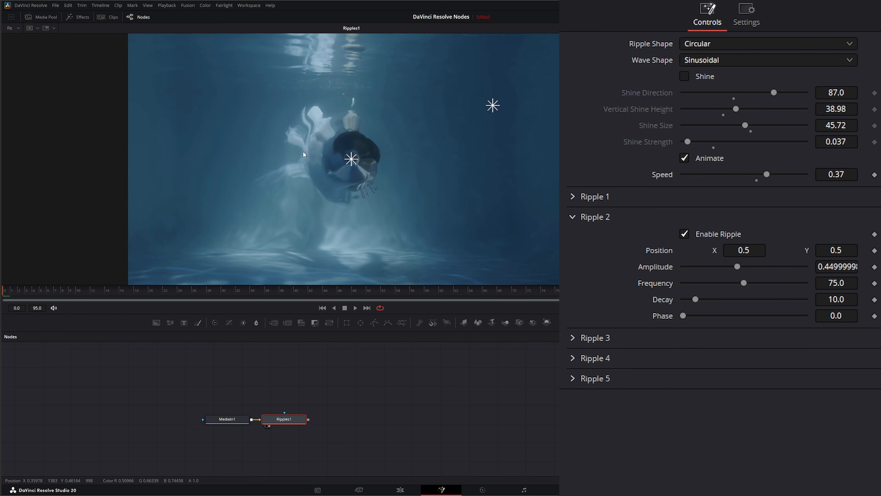
left_click_drag(354, 160, 225, 147)
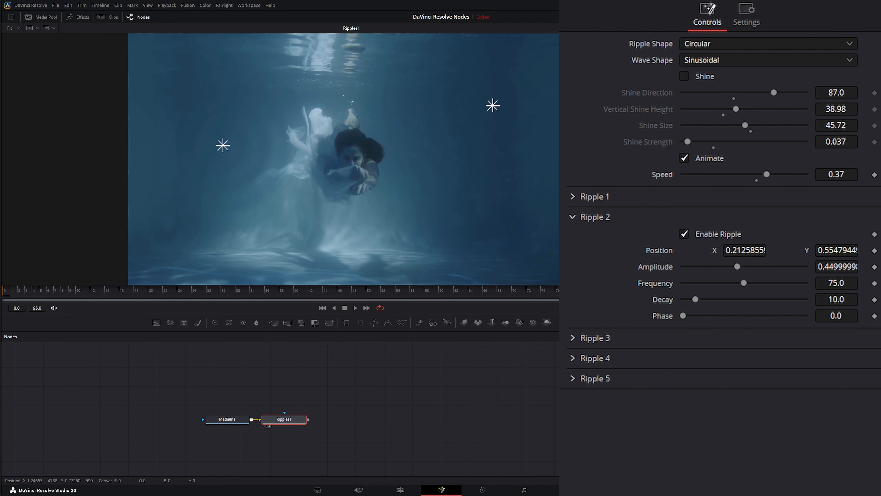
left_click(572, 217)
- Enable Ripple 3 and place its centre at about X 0.673, Y 0.234, below and right of the woman
left_click(573, 237)
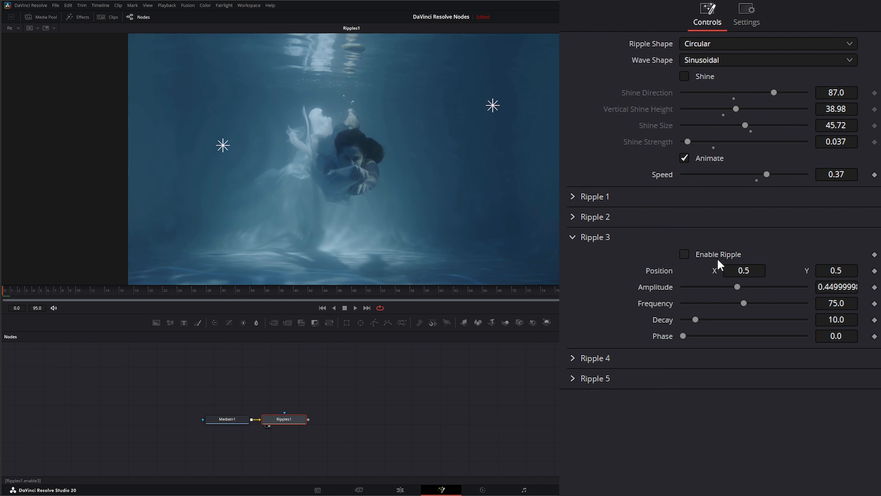
left_click(685, 255)
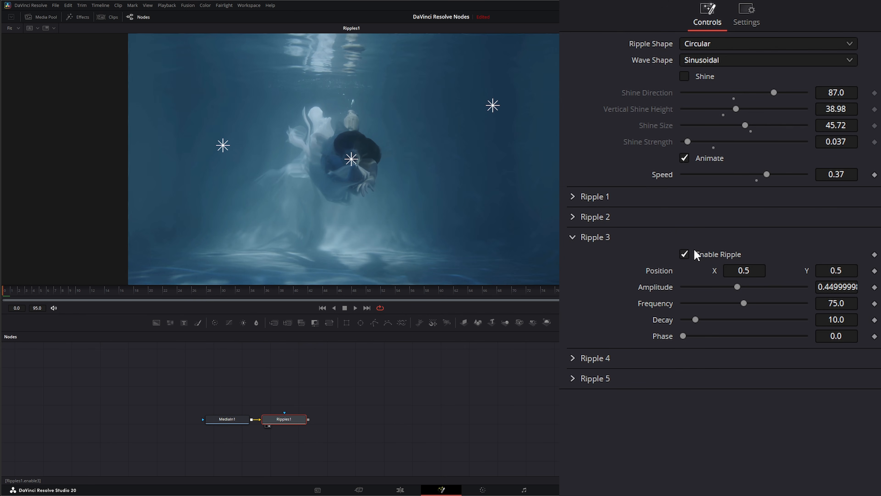
left_click_drag(351, 159, 429, 226)
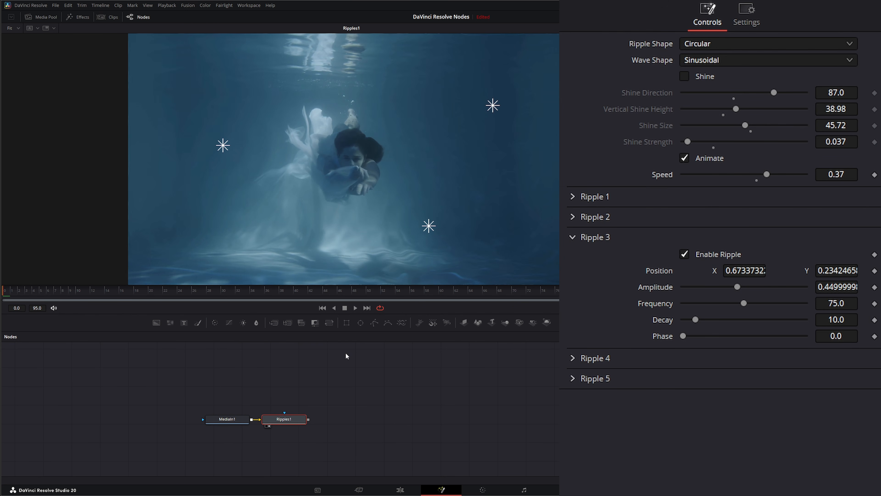
- Raise the ripple animation Speed to 0.77 during playback, stop it and scrub the clip to review the motion
left_click(355, 308)
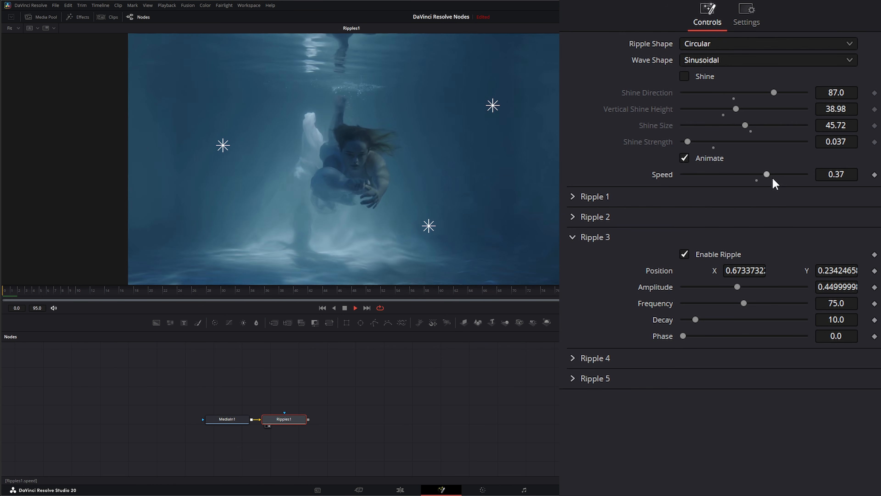
left_click_drag(767, 174, 792, 174)
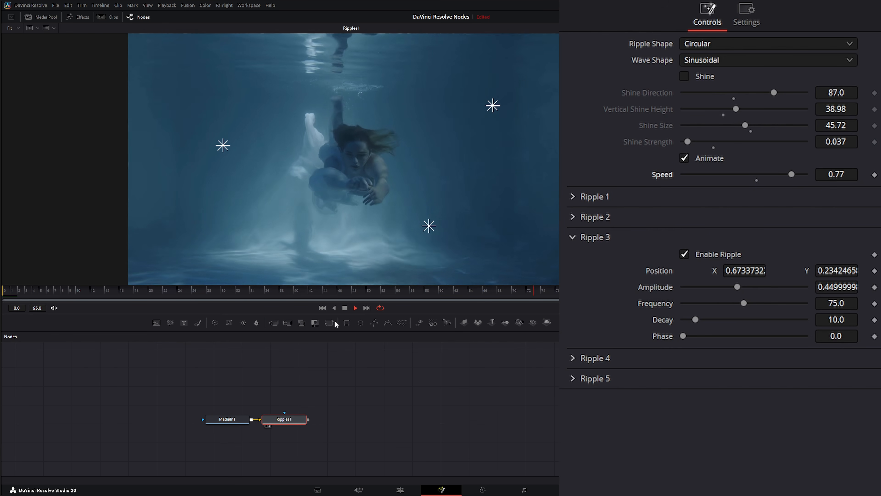
left_click(344, 308)
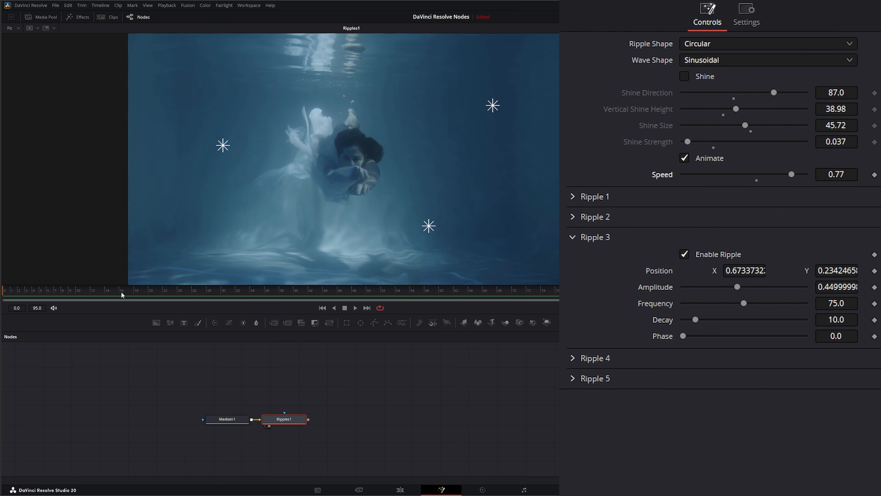
left_click_drag(122, 294, 388, 292)
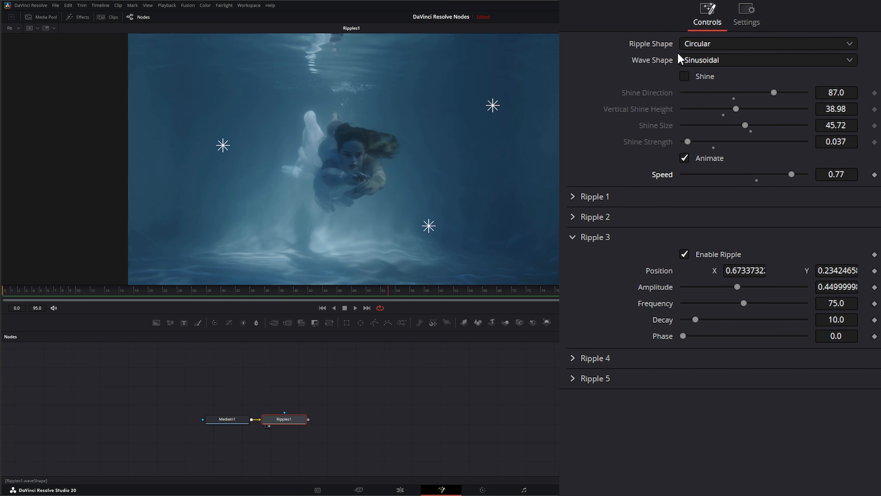
- Try the Square ripple shape and return the Ripple Shape to Circular
left_click(698, 41)
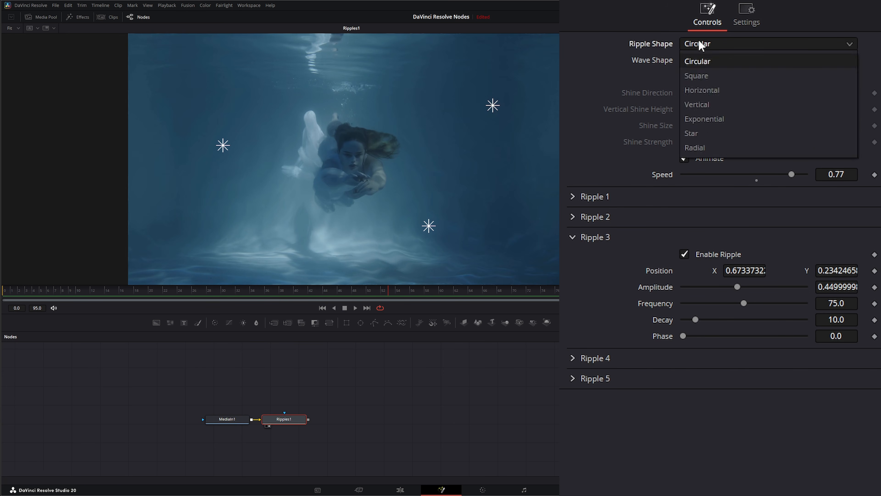
left_click(708, 78)
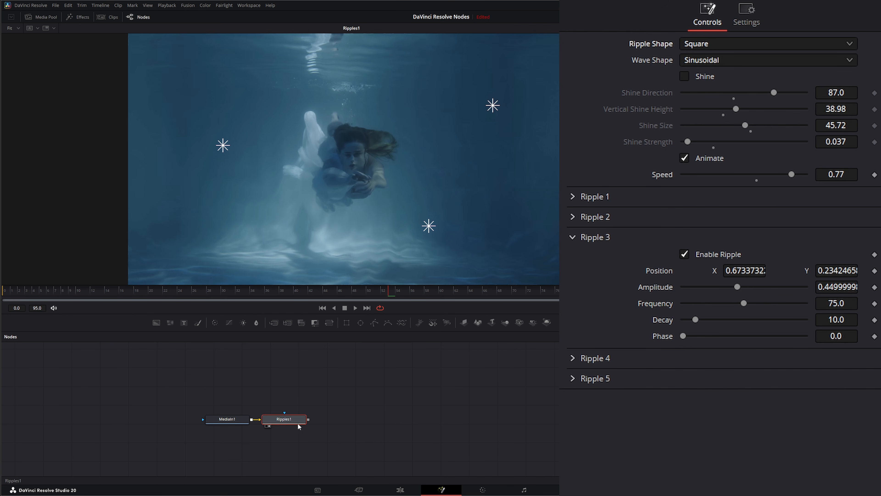
left_click(701, 48)
left_click(704, 62)
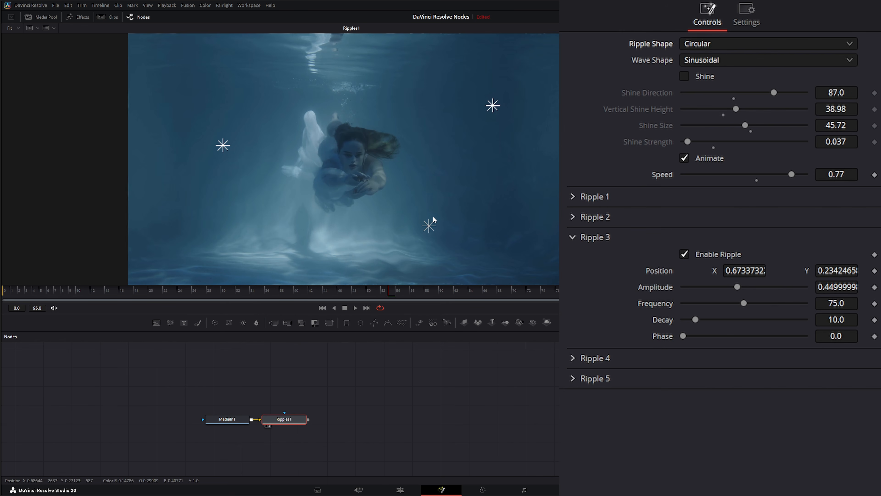
- Disable Ripple 3 and Ripple 2, and move Ripple 1's centre onto the woman at about X 0.483, Y 0.540
left_click(684, 254)
left_click(574, 237)
left_click(573, 217)
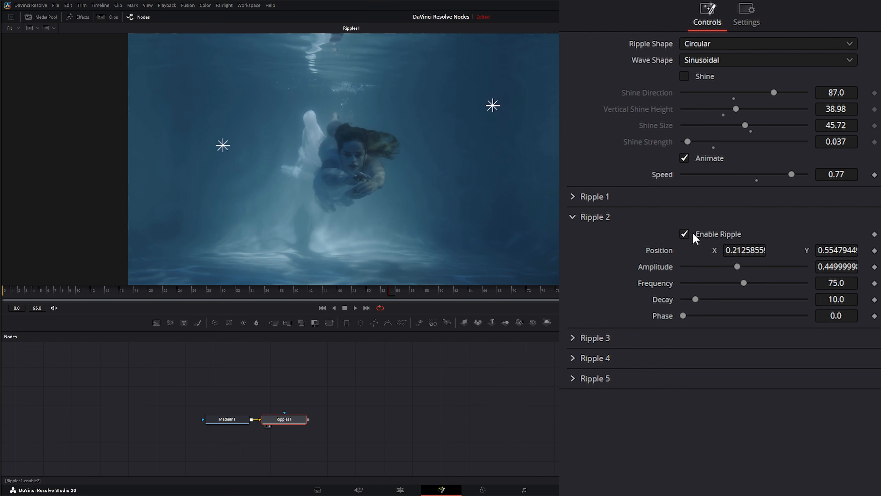
left_click(692, 232)
left_click(573, 217)
left_click(573, 196)
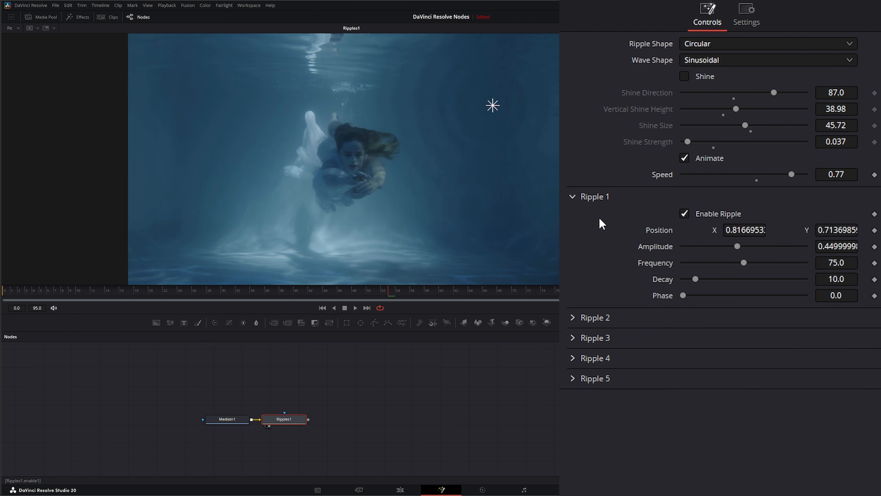
left_click_drag(492, 105, 343, 149)
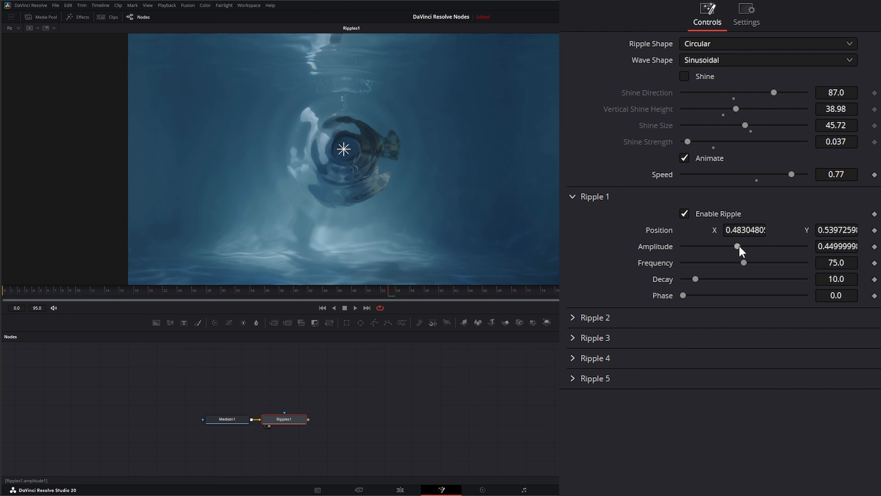
- Raise Ripple 1's Amplitude to 0.6718 and, with the clip playing, its Frequency to 150
left_click_drag(739, 246, 769, 256)
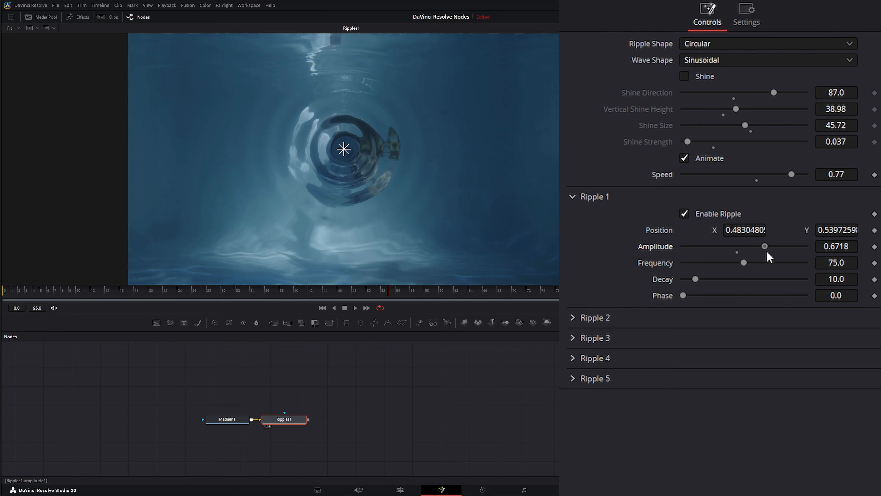
left_click(355, 308)
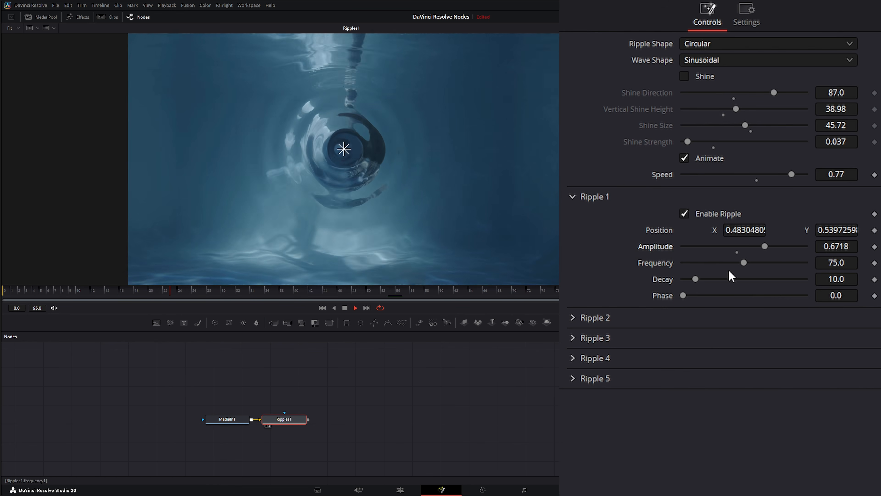
left_click_drag(744, 262, 814, 262)
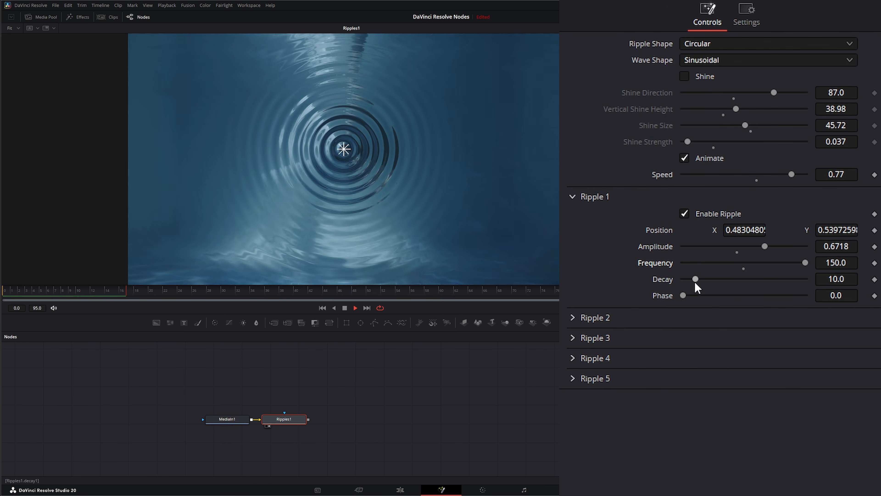
- Try Ripple 1's Decay at 0.0 and raise it to 26.2 during playback
mouse_move(697, 279)
left_mouse_down()
mouse_move(770, 278)
mouse_move(680, 279)
left_mouse_up()
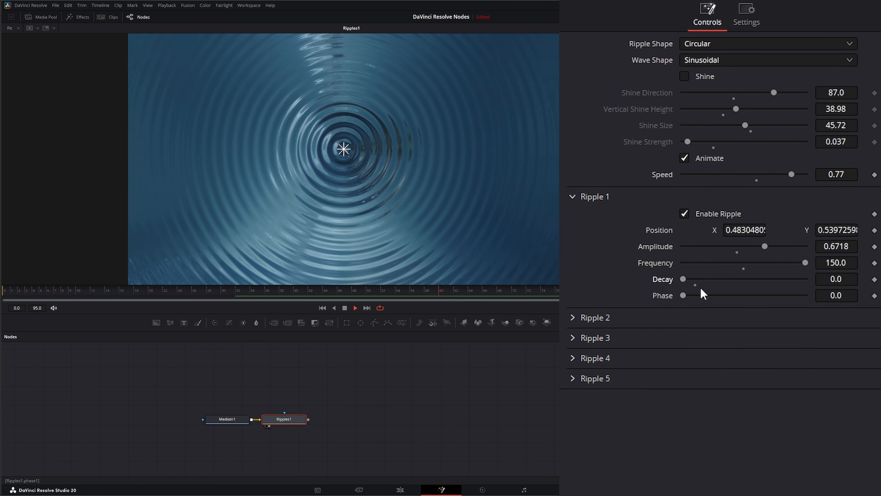
left_click(693, 278)
left_click_drag(693, 278, 714, 277)
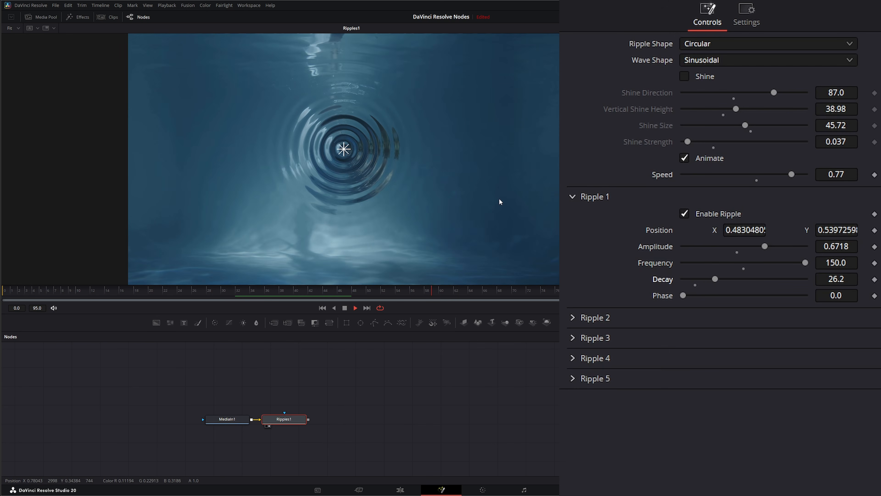
- Adjust Ripple 1 to Amplitude 0.7035, Decay 9.1 and Phase 0.588, stopping and restarting playback to compare the effect
left_click_drag(716, 278, 713, 295)
left_click(344, 308)
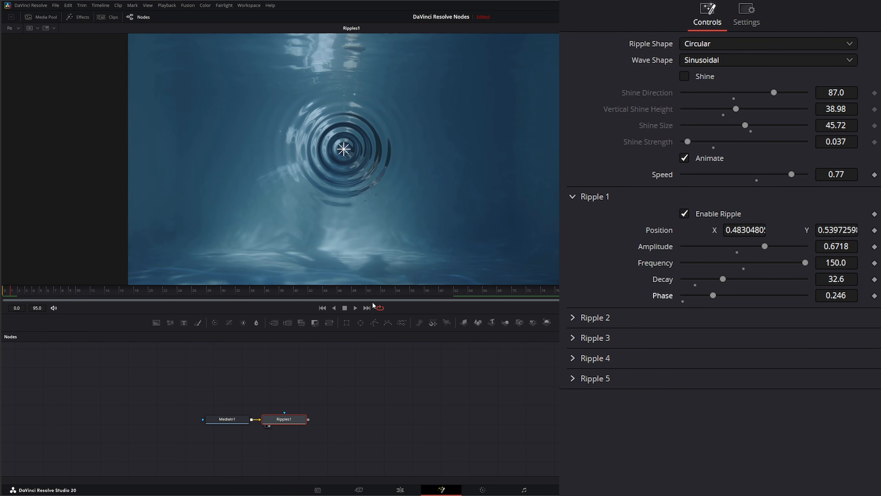
left_click_drag(712, 295, 691, 300)
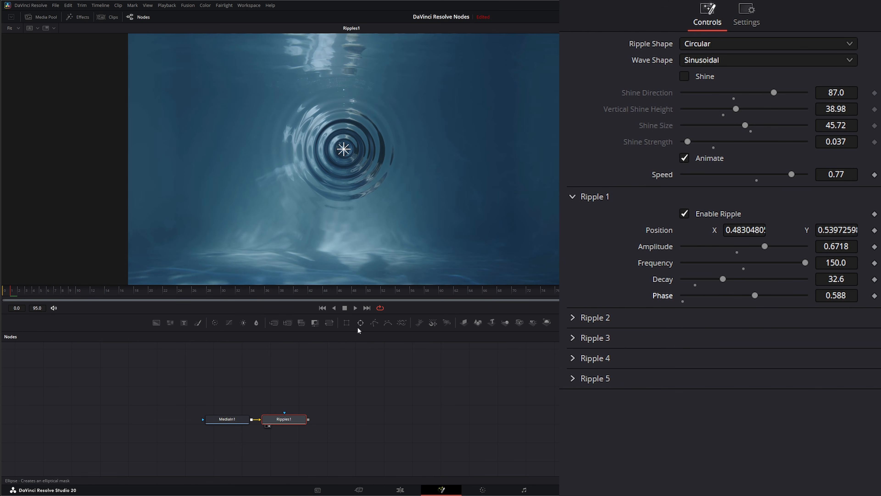
left_click(355, 308)
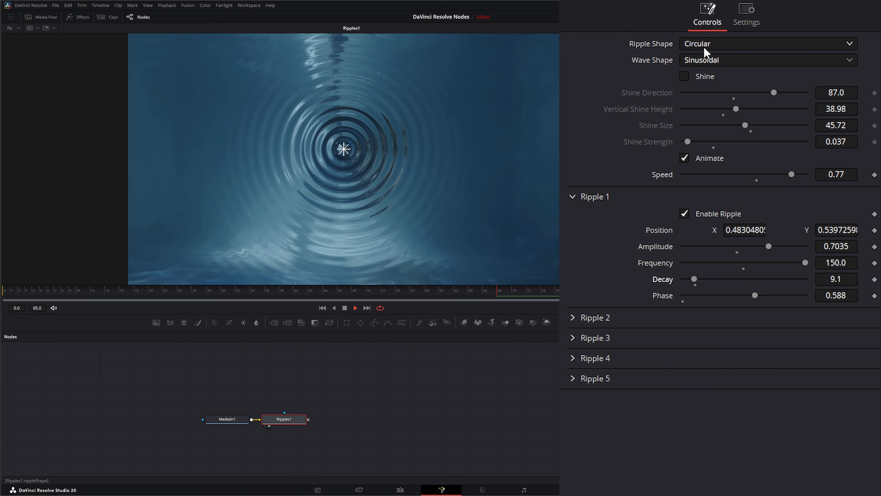
- Try the Square, Horizontal and Vertical ripple shapes while the clip plays
left_click(717, 47)
left_click(711, 77)
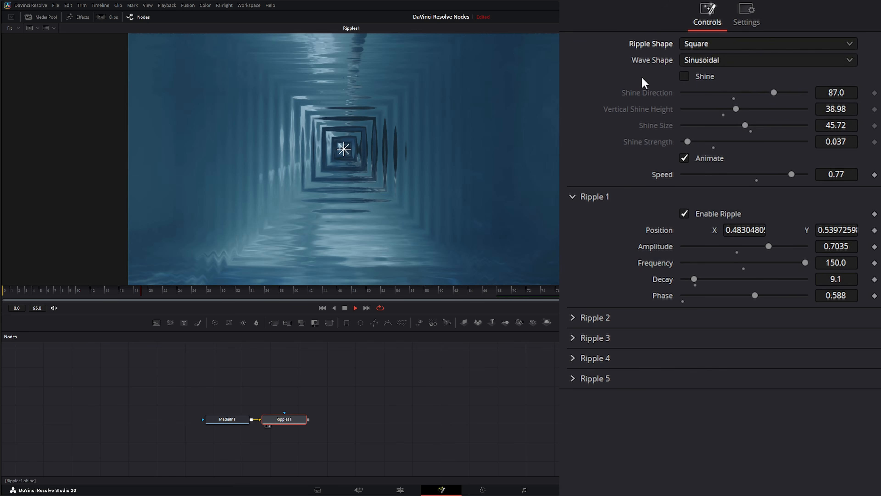
left_click(710, 49)
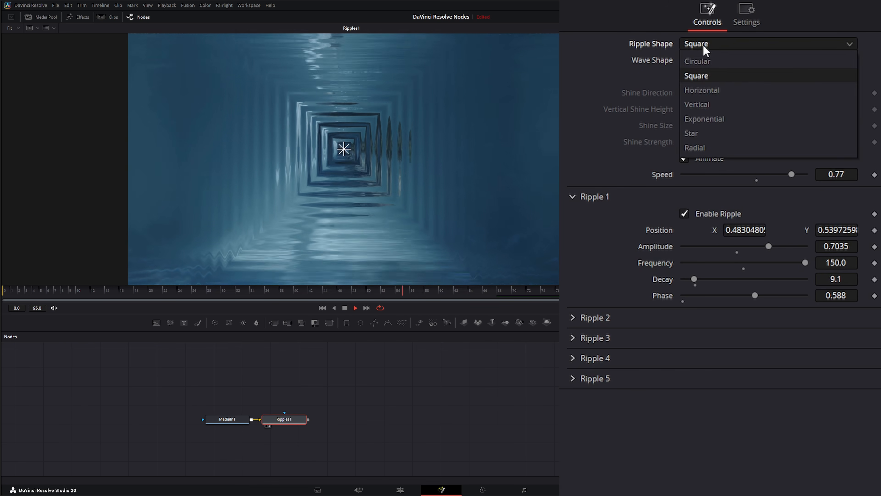
left_click(717, 90)
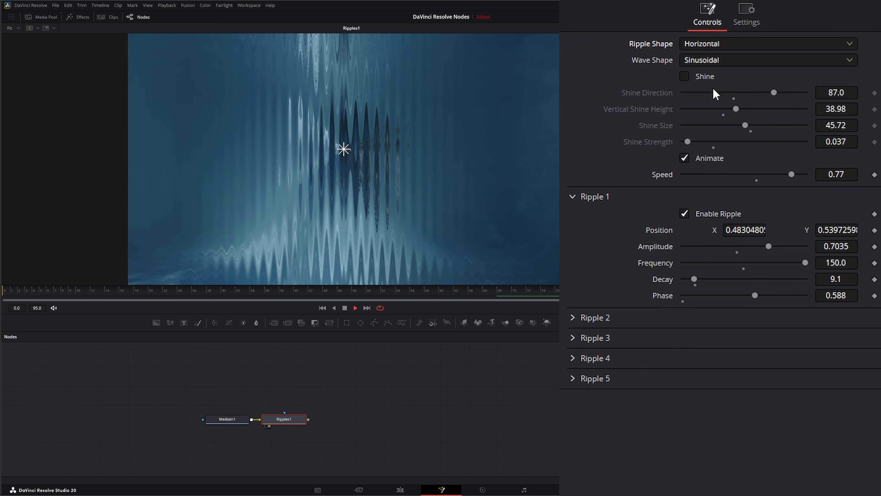
left_click(699, 43)
left_click(721, 105)
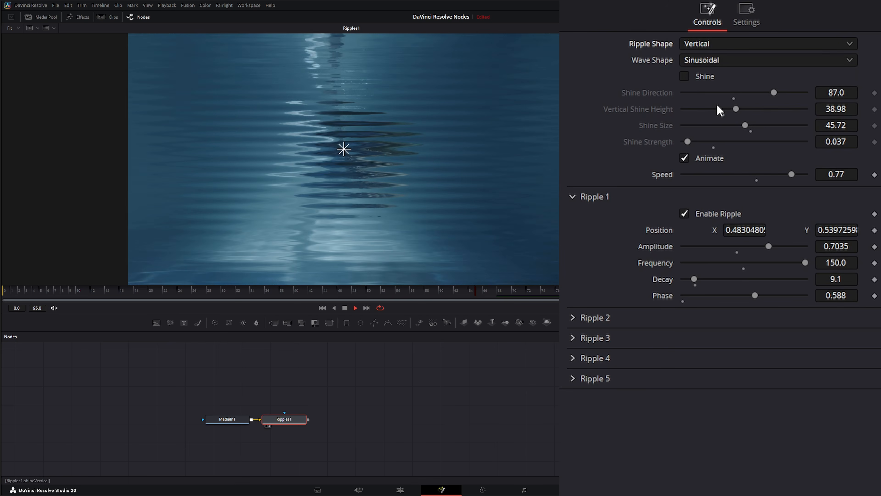
- Try the Exponential, Star and Radial ripple shapes during playback and return the Ripple Shape to Circular
left_click(702, 43)
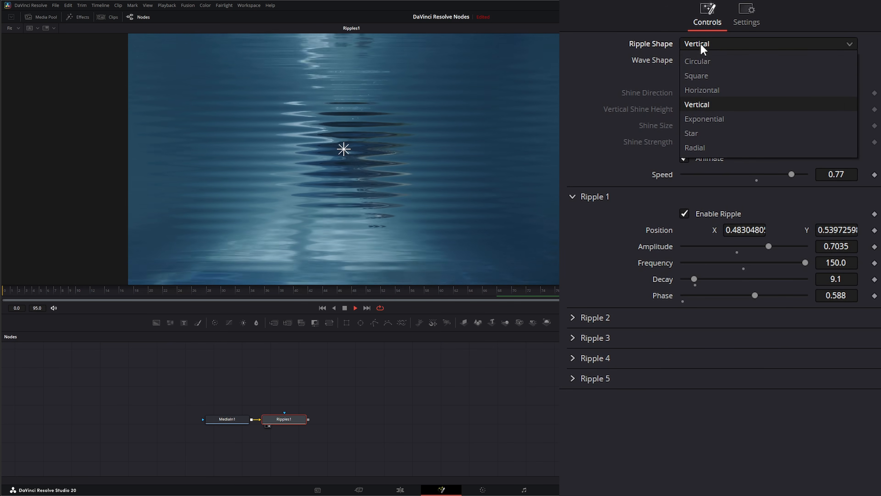
left_click(722, 121)
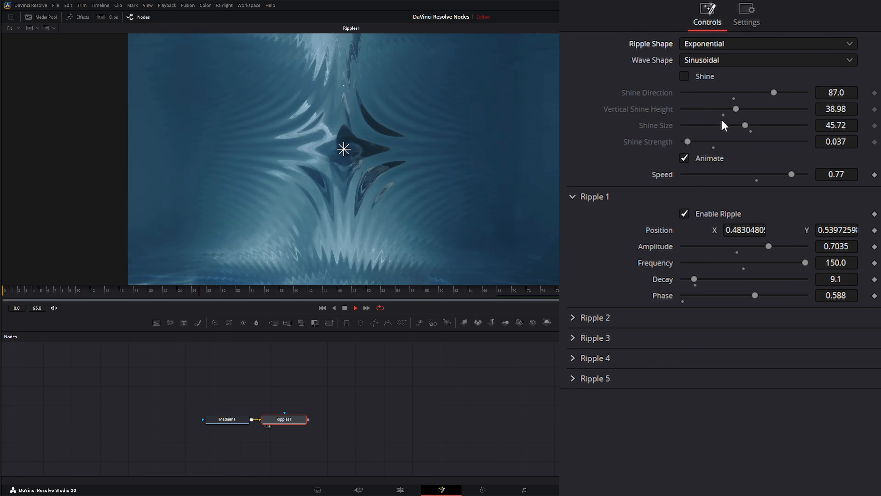
left_click(700, 47)
left_click(703, 135)
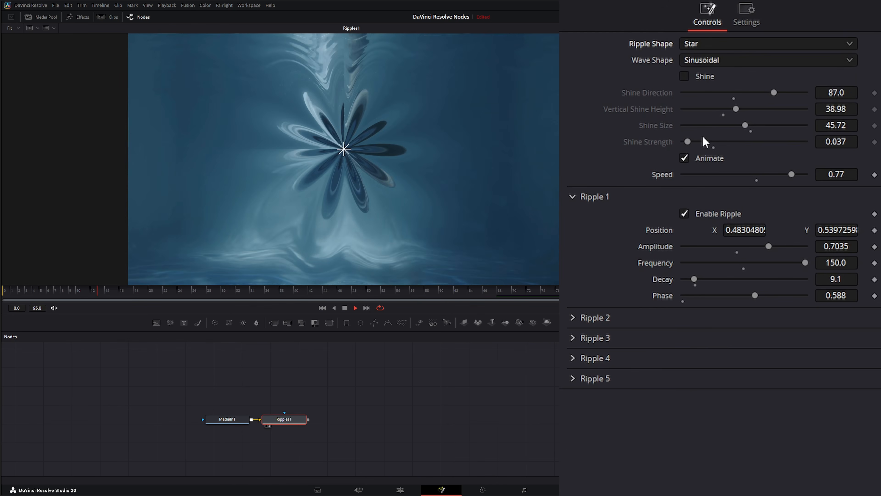
left_click(684, 47)
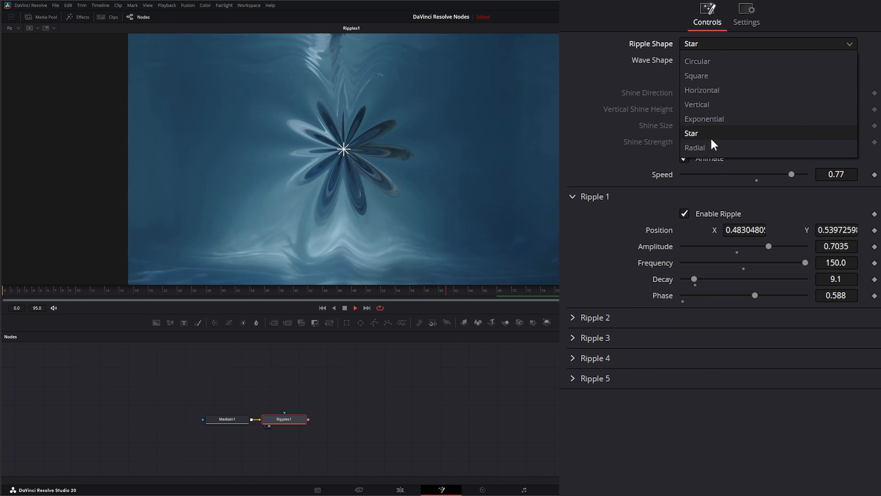
left_click(711, 149)
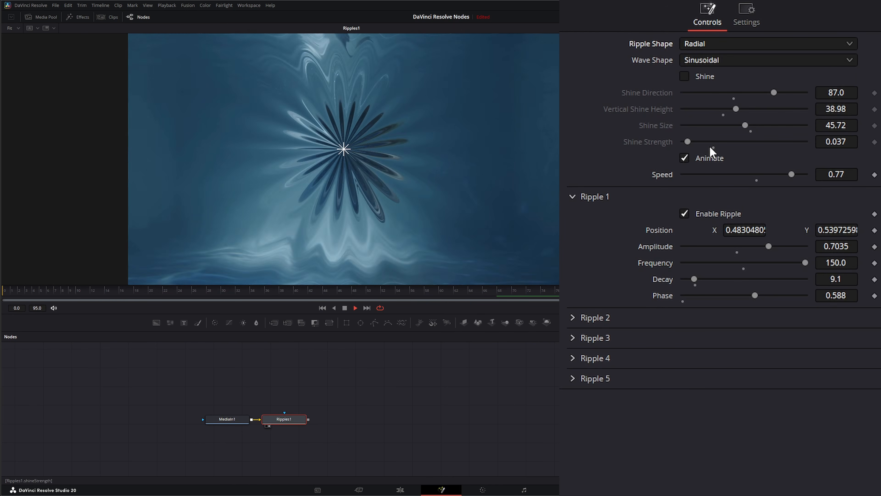
left_click(704, 43)
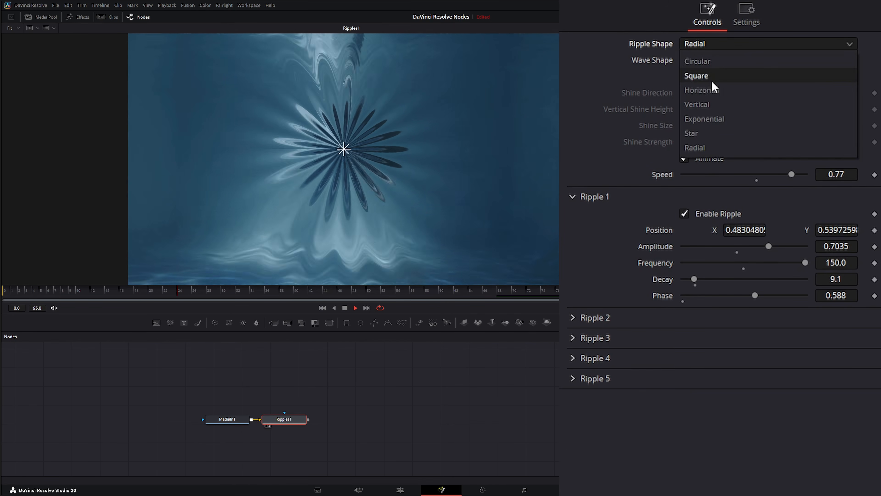
left_click(706, 62)
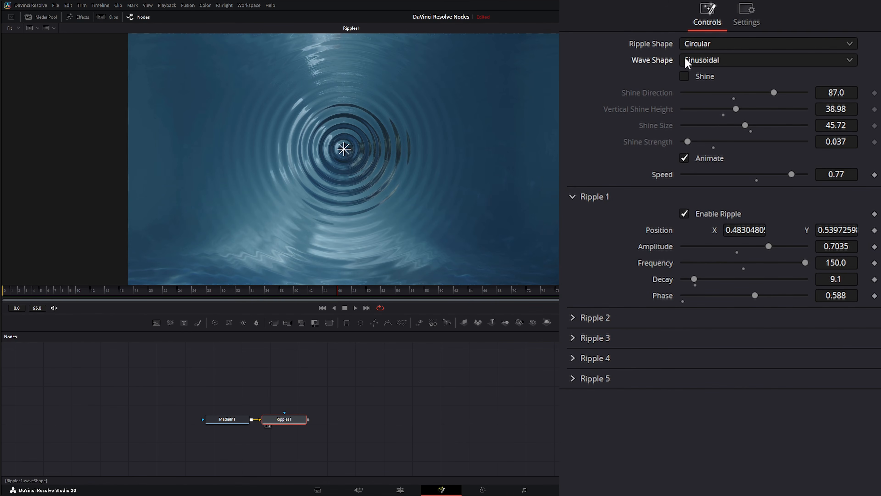
- Restart playback and try the Triangular and Fresnel In wave shapes on the circular ripple
left_click(685, 62)
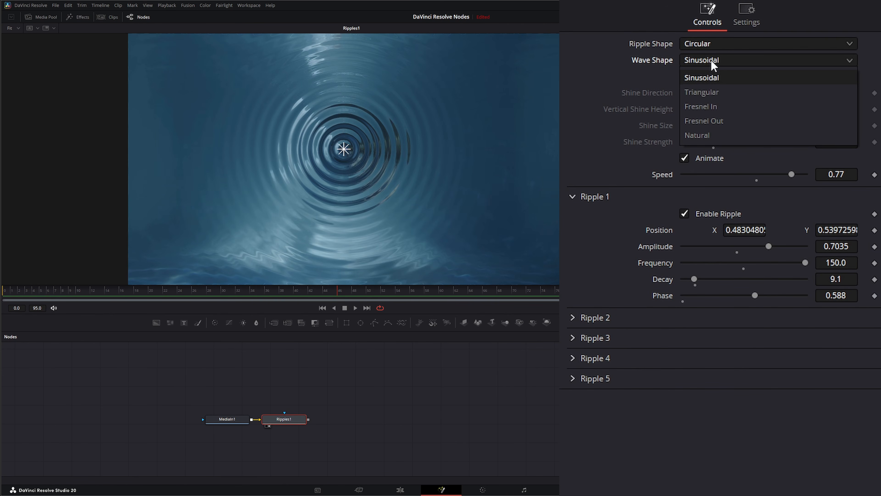
left_click(633, 62)
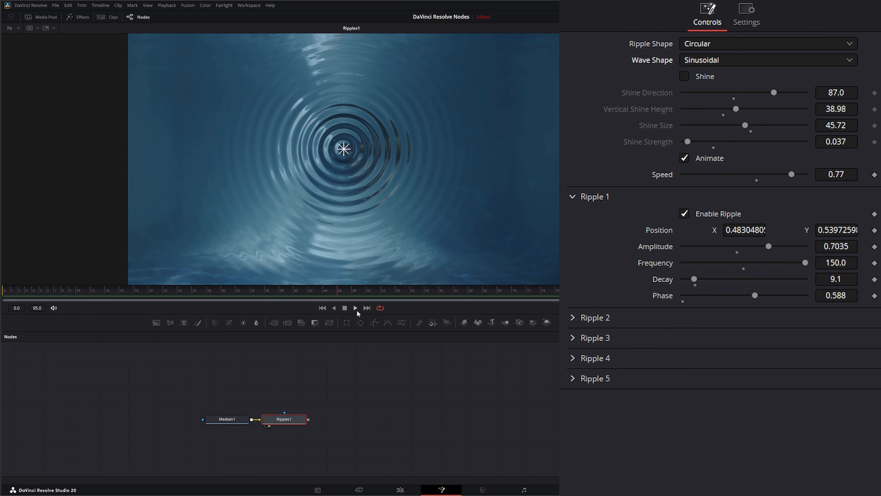
left_click(356, 307)
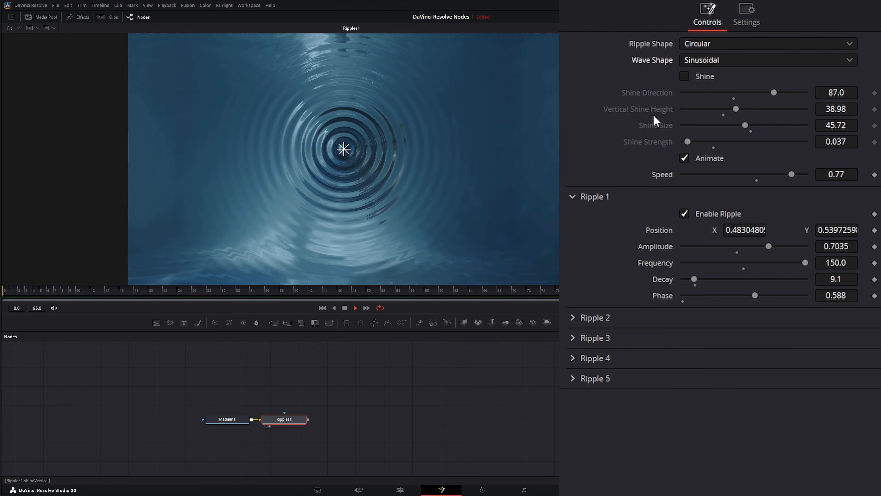
left_click(707, 61)
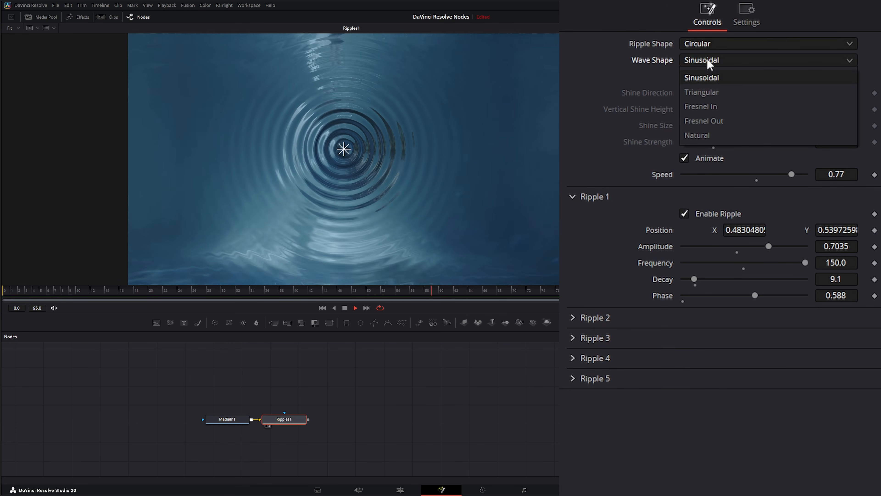
left_click(715, 92)
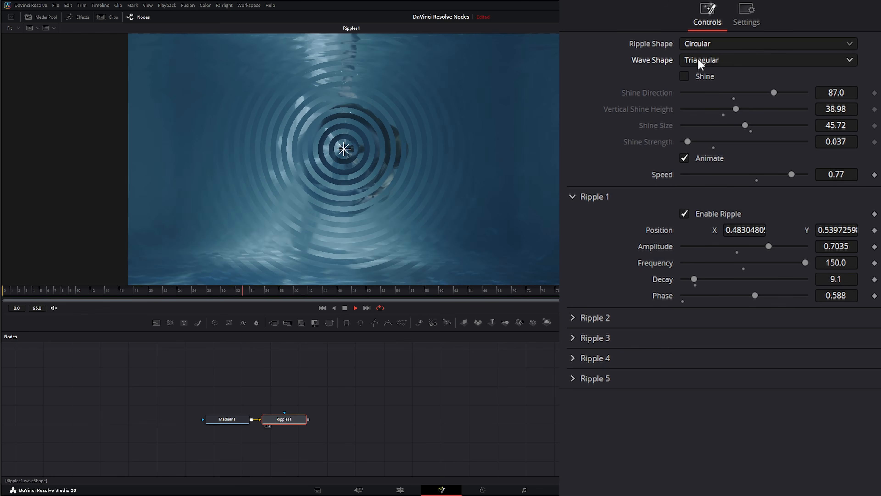
left_click(699, 62)
left_click(727, 108)
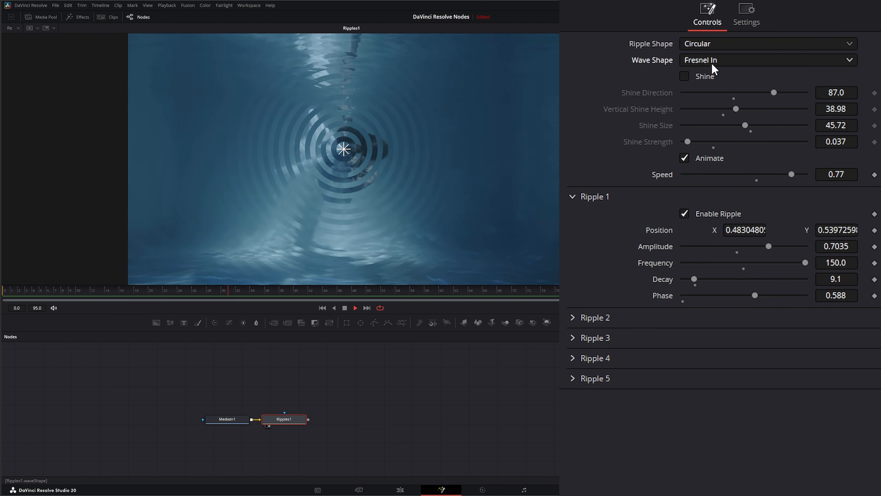
- Try the Fresnel Out and Natural wave shapes and return the Wave Shape to Sinusoidal
left_click(712, 63)
left_click(731, 124)
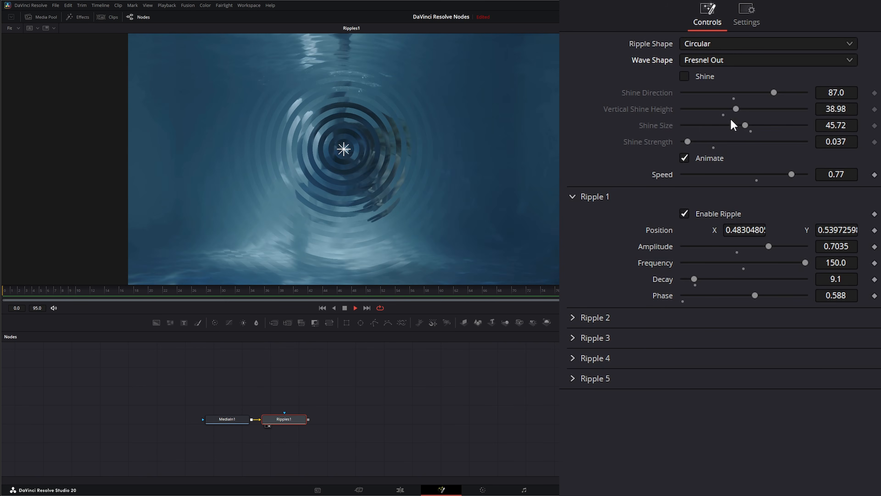
left_click(712, 64)
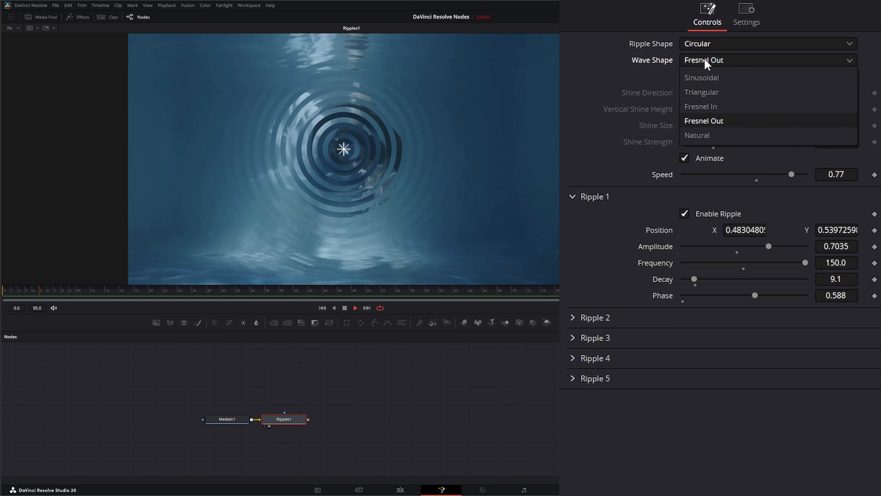
left_click(715, 137)
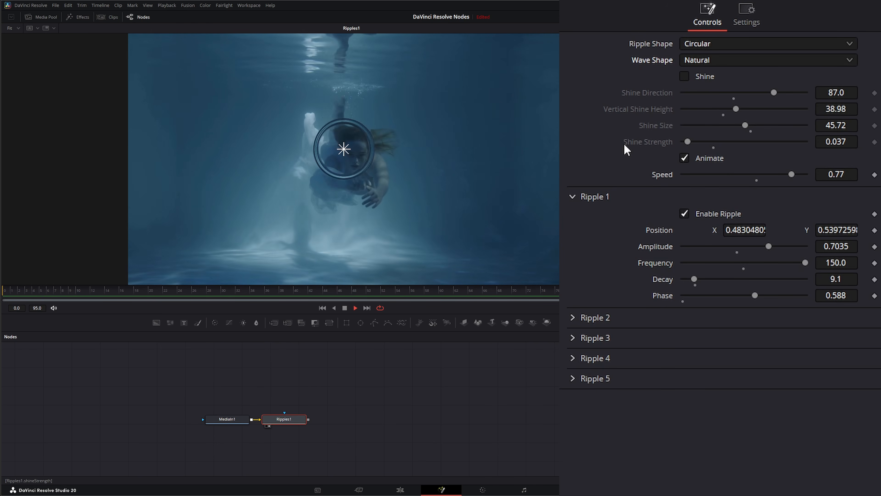
left_click(703, 62)
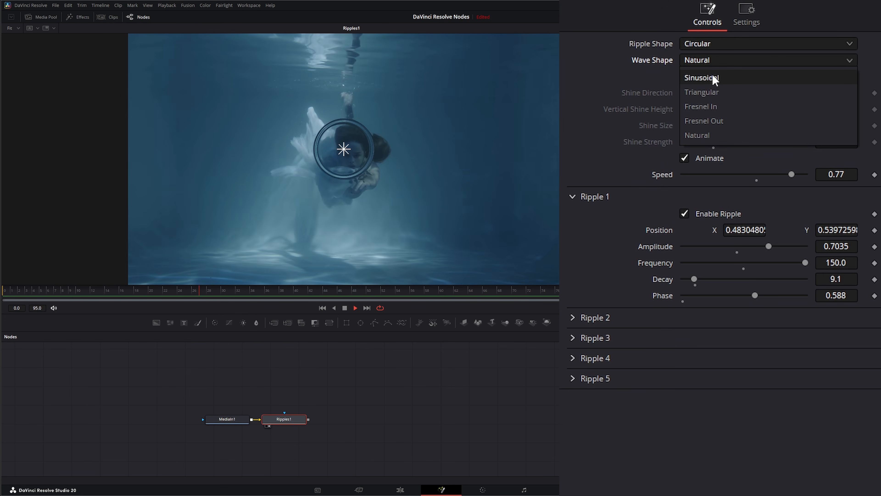
left_click(716, 82)
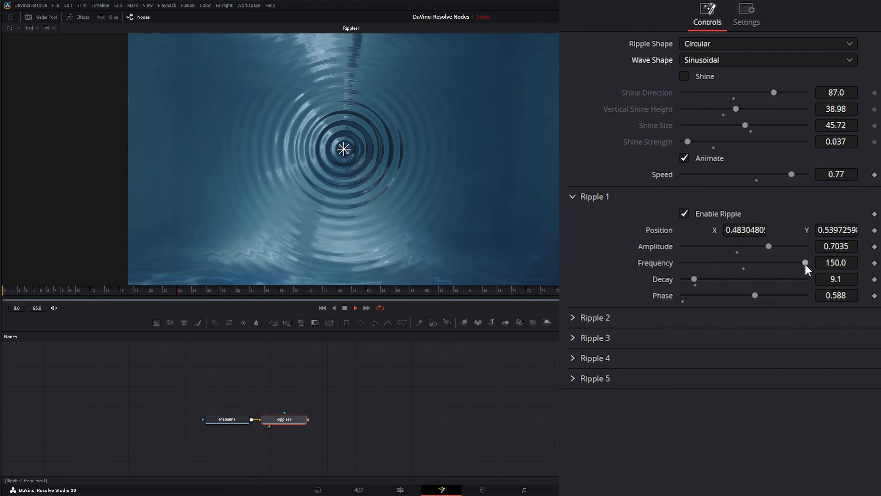
- Lower Ripple 1's Amplitude to 0.4018 and Frequency to 24.1, and reduce the animation Speed to -0.11
left_click_drag(766, 252, 709, 252)
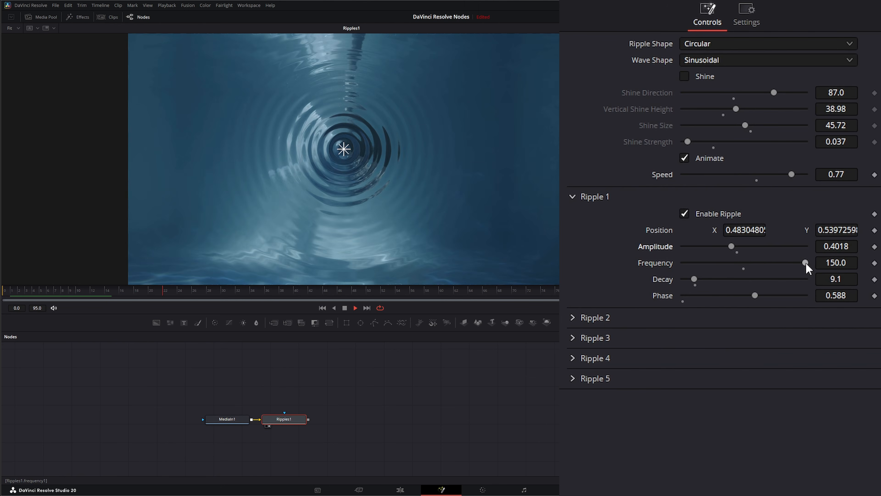
left_click_drag(806, 263, 702, 272)
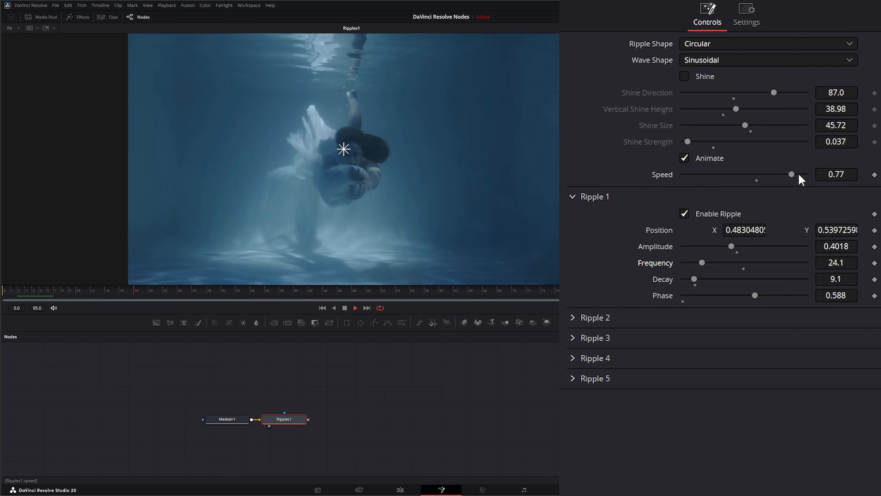
left_click_drag(790, 178, 742, 182)
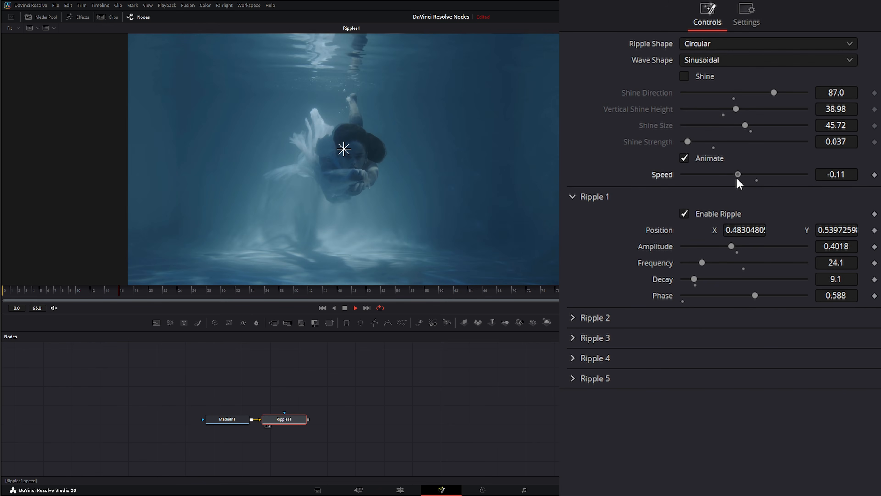